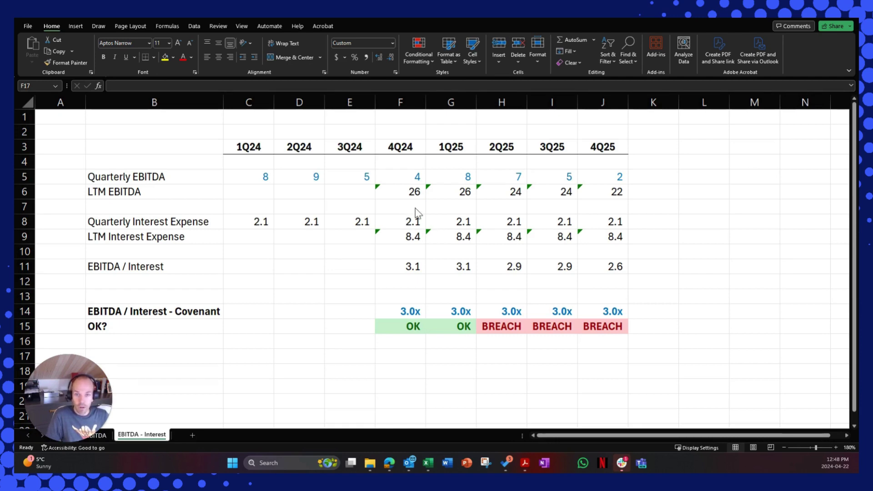
Switch to the Excel workbook and review the Quarterly EBITDA row from 1Q24 to 4Q25.
{"action": "key", "text": "alt+Tab"}
{"action": "key", "text": "Up"}
{"action": "key", "text": "Up"}
{"action": "key", "text": "Up"}
{"action": "key", "text": "Up"}
{"action": "key", "text": "Up"}
{"action": "key", "text": "Up"}
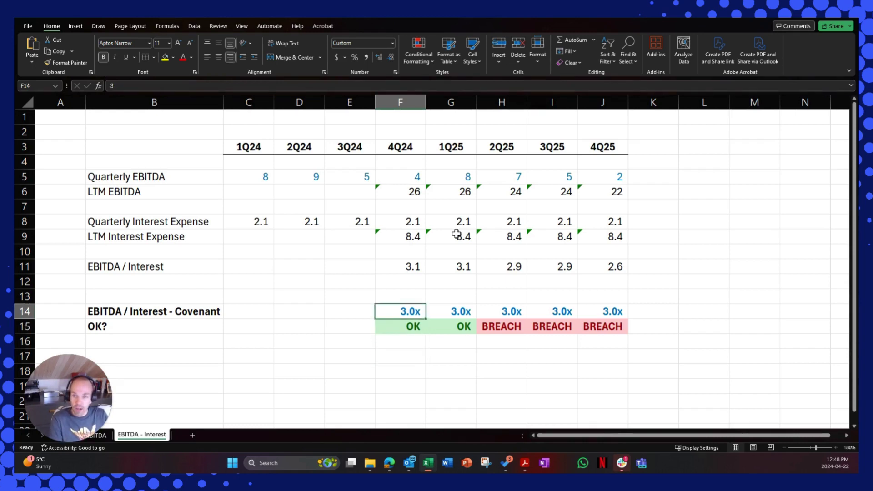
{"action": "key", "text": "Up"}
{"action": "key", "text": "Up"}
{"action": "key", "text": "Up"}
{"action": "key", "text": "Up"}
{"action": "key", "text": "Up"}
{"action": "key", "text": "Up"}
{"action": "key", "text": "Left"}
{"action": "key", "text": "Left"}
{"action": "key", "text": "Left"}
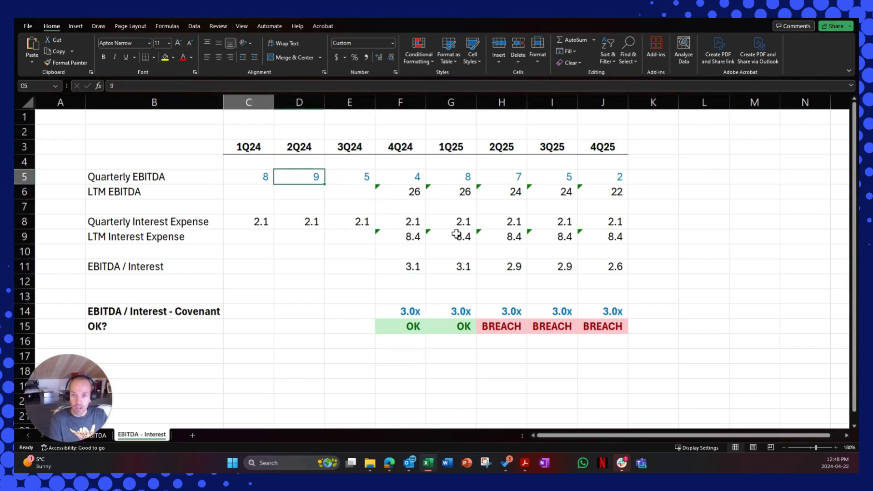
{"action": "key", "text": "Right"}
{"action": "key", "text": "Right"}
{"action": "key", "text": "Right"}
{"action": "key", "text": "Right"}
{"action": "key", "text": "Right"}
{"action": "key", "text": "Right"}
{"action": "key", "text": "Right"}
{"action": "key", "text": "Left"}
{"action": "key", "text": "Left"}
{"action": "key", "text": "Left"}
{"action": "key", "text": "Left"}
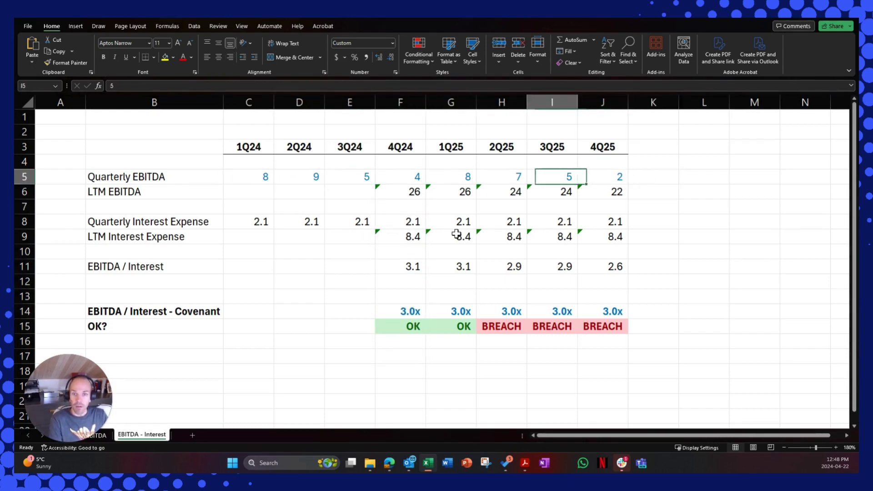
Inspect the LTM EBITDA formulas from 4Q24 to 4Q25 to see which quarters each one sums.
{"action": "key", "text": "Down"}
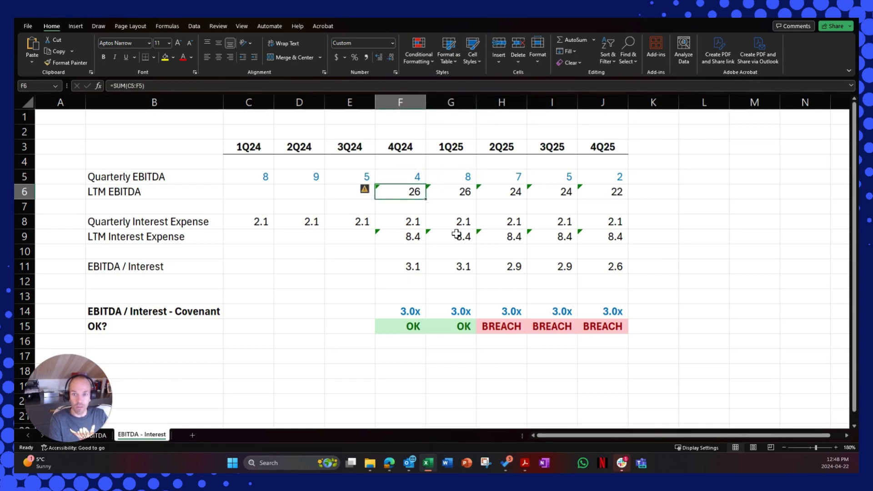
{"action": "key", "text": "F2"}
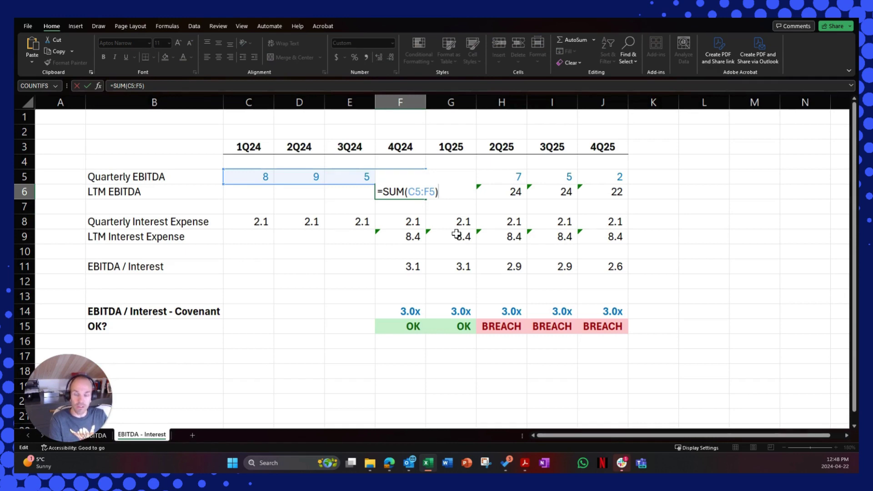
{"action": "key", "text": "ctrl+Return"}
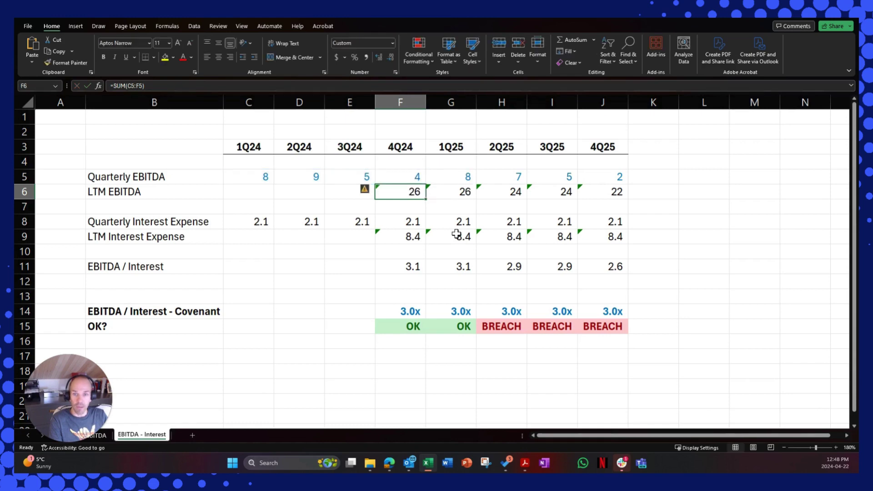
{"action": "key", "text": "Right"}
{"action": "key", "text": "F2"}
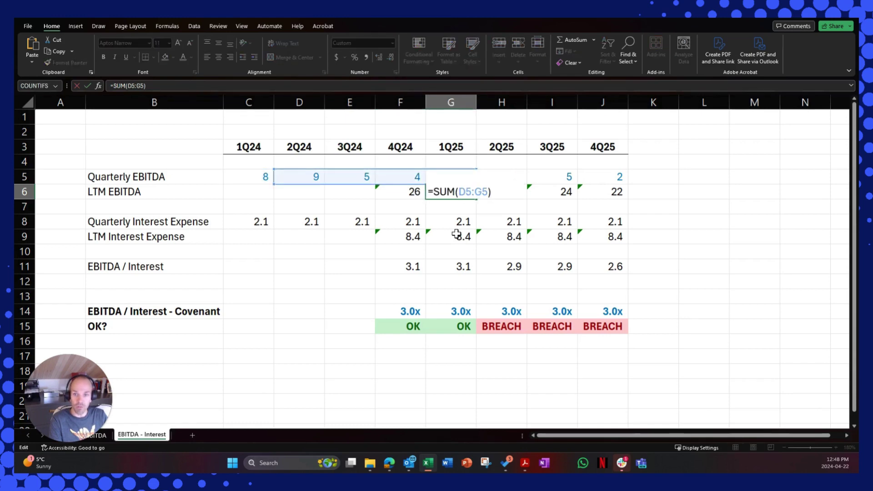
{"action": "key", "text": "Tab"}
{"action": "key", "text": "F2"}
{"action": "key", "text": "Tab"}
{"action": "key", "text": "F2"}
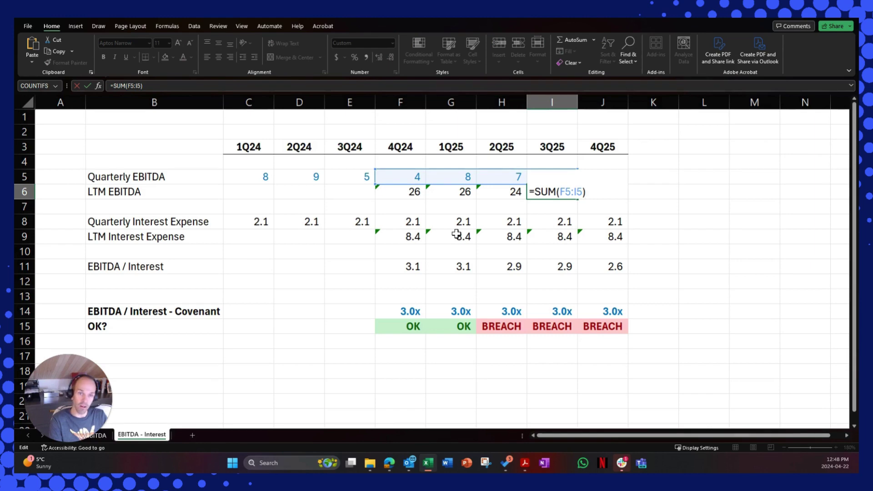
{"action": "key", "text": "Tab"}
{"action": "key", "text": "F2"}
{"action": "key", "text": "Escape"}
Review the LTM EBITDA values across the quarters, ending at 4Q24.
{"action": "key", "text": "Left"}
{"action": "key", "text": "Left"}
{"action": "key", "text": "Left"}
{"action": "key", "text": "Left"}
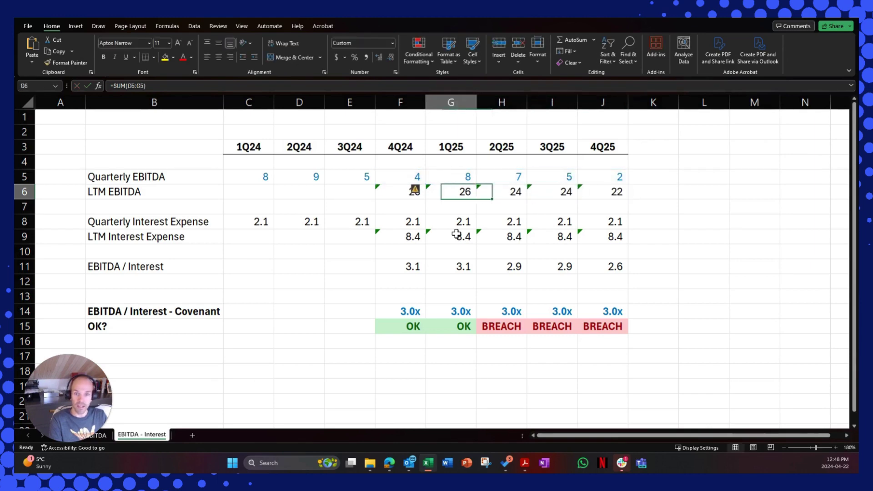
{"action": "key", "text": "Right"}
{"action": "key", "text": "Right"}
{"action": "key", "text": "Left"}
{"action": "key", "text": "Left"}
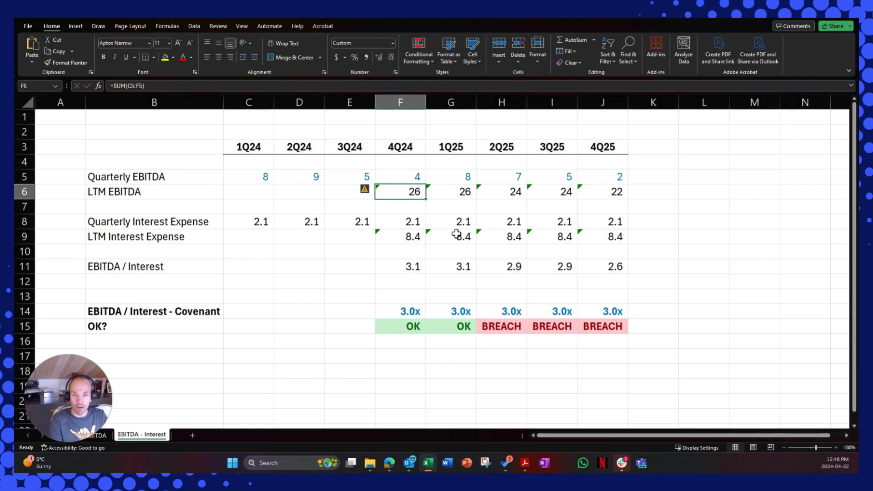
{"action": "key", "text": "Right"}
{"action": "key", "text": "Right"}
{"action": "key", "text": "Right"}
{"action": "key", "text": "Left"}
{"action": "key", "text": "Left"}
{"action": "key", "text": "Left"}
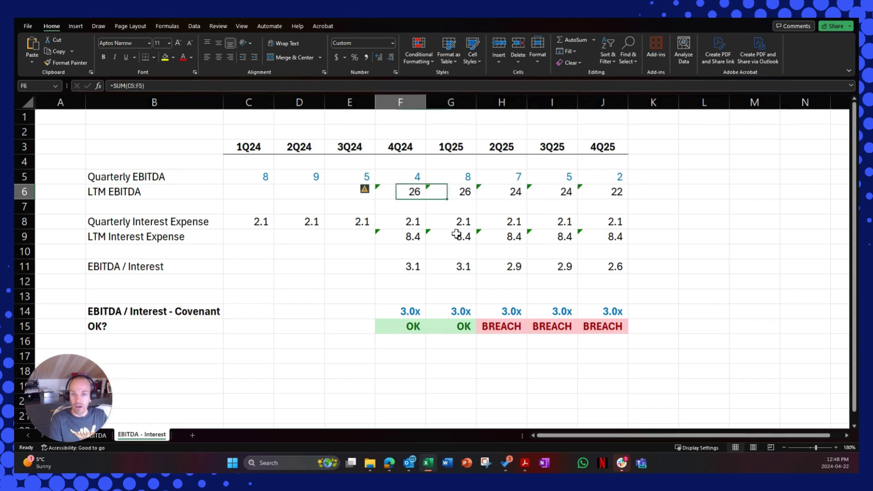
Review the Quarterly Interest Expense row across the quarters, ending at 1Q24.
{"action": "key", "text": "Down"}
{"action": "key", "text": "Down"}
{"action": "key", "text": "Left"}
{"action": "key", "text": "Left"}
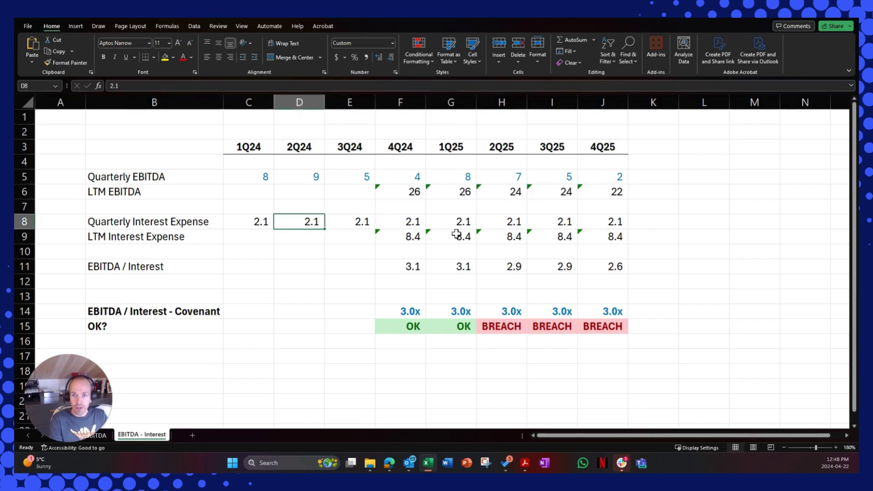
{"action": "key", "text": "Left"}
{"action": "key", "text": "Right"}
{"action": "key", "text": "Right"}
{"action": "key", "text": "Right"}
{"action": "key", "text": "Right"}
{"action": "key", "text": "Right"}
{"action": "key", "text": "Right"}
{"action": "key", "text": "Right"}
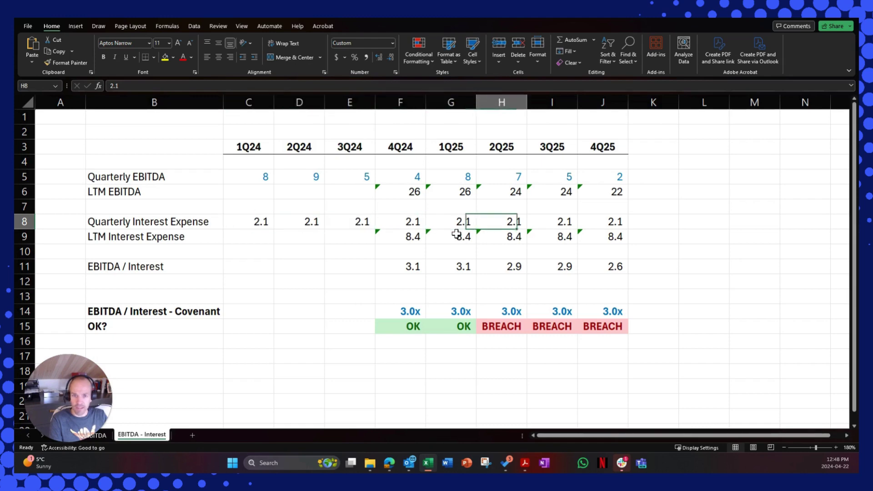
{"action": "key", "text": "Left"}
{"action": "key", "text": "Left"}
{"action": "key", "text": "Left"}
{"action": "key", "text": "Left"}
{"action": "key", "text": "Left"}
{"action": "key", "text": "Left"}
{"action": "key", "text": "Left"}
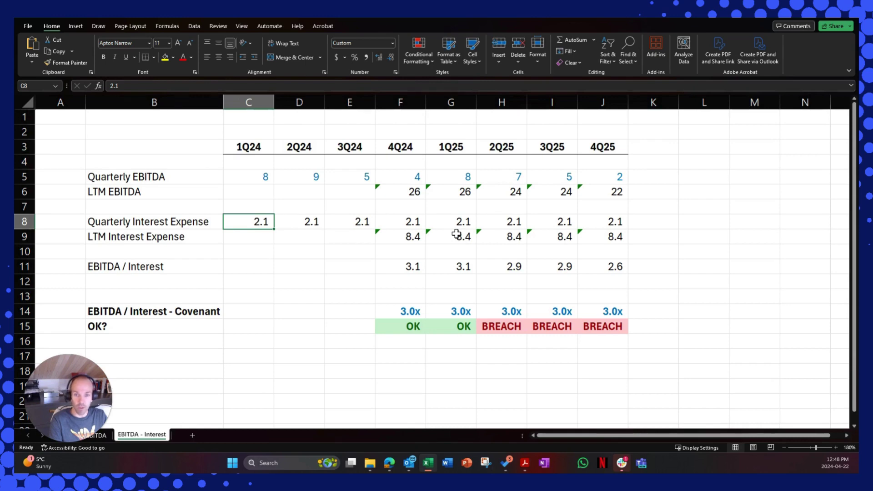
Inspect the LTM Interest Expense formulas from 4Q24 to 4Q25 to see which quarters each one sums.
{"action": "key", "text": "Right"}
{"action": "key", "text": "Right"}
{"action": "key", "text": "Right"}
{"action": "key", "text": "Down"}
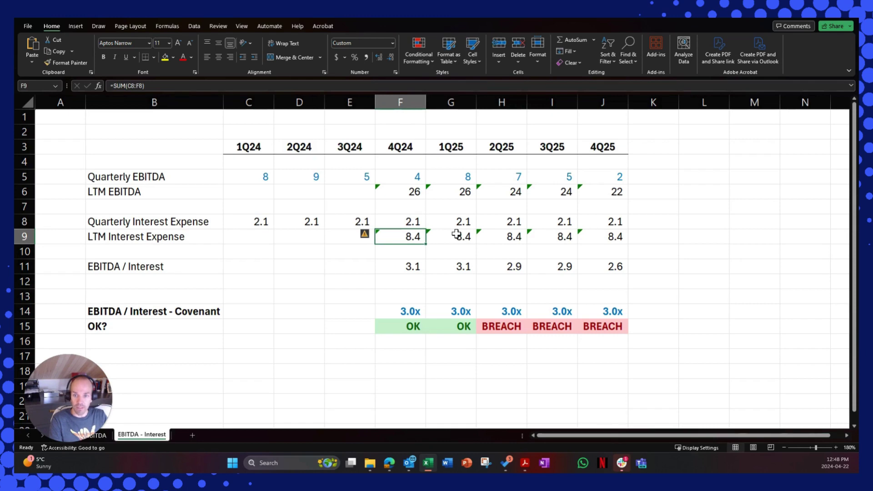
{"action": "key", "text": "F2"}
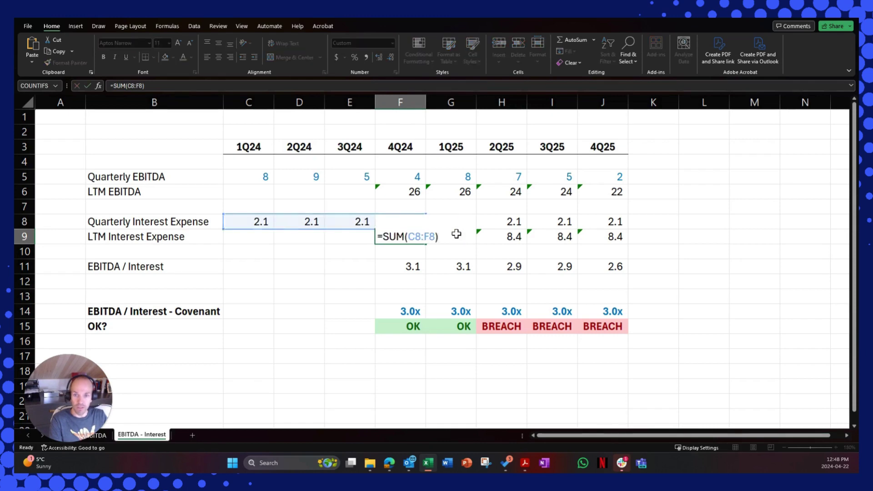
{"action": "key", "text": "Escape"}
{"action": "key", "text": "Right"}
{"action": "key", "text": "F2"}
{"action": "key", "text": "Escape"}
{"action": "key", "text": "Right"}
{"action": "key", "text": "F2"}
{"action": "key", "text": "Escape"}
{"action": "key", "text": "Right"}
{"action": "key", "text": "F2"}
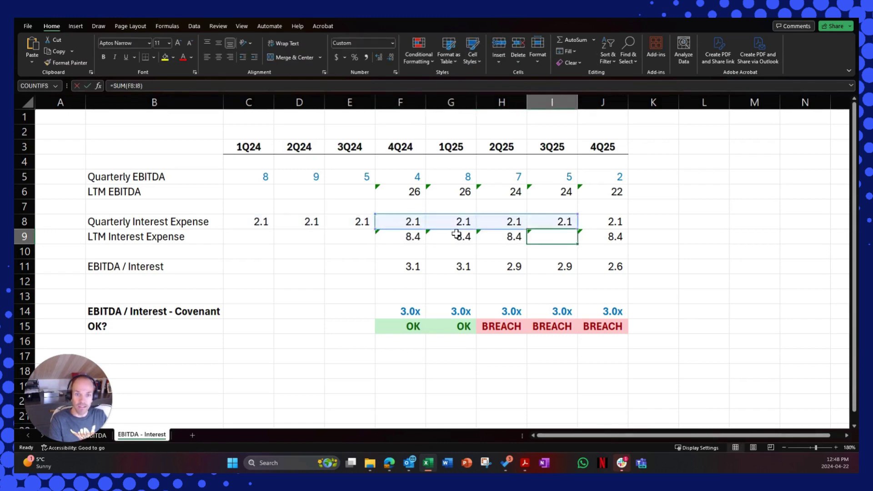
{"action": "key", "text": "Escape"}
{"action": "key", "text": "Right"}
{"action": "key", "text": "F2"}
{"action": "key", "text": "Escape"}
Examine the 4Q24 EBITDA / Interest formula in F11 and the cells it references.
{"action": "key", "text": "Left"}
{"action": "key", "text": "Left"}
{"action": "key", "text": "Left"}
{"action": "key", "text": "Left"}
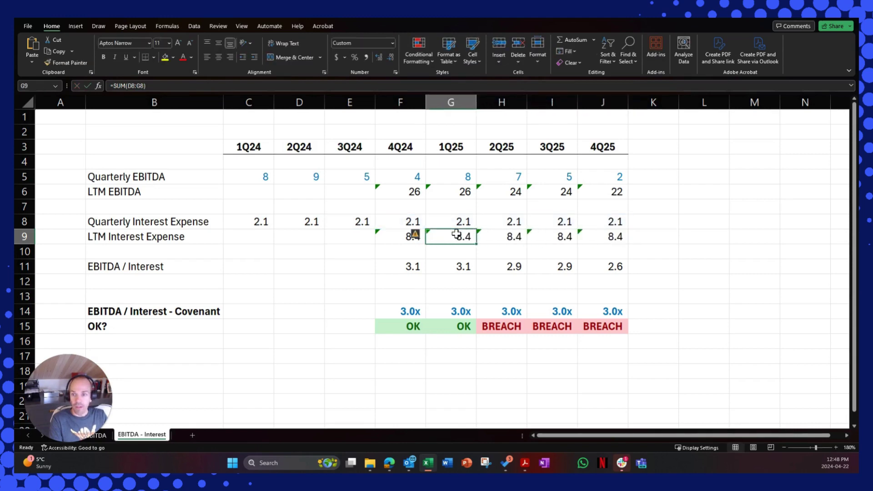
{"action": "key", "text": "Down"}
{"action": "key", "text": "Down"}
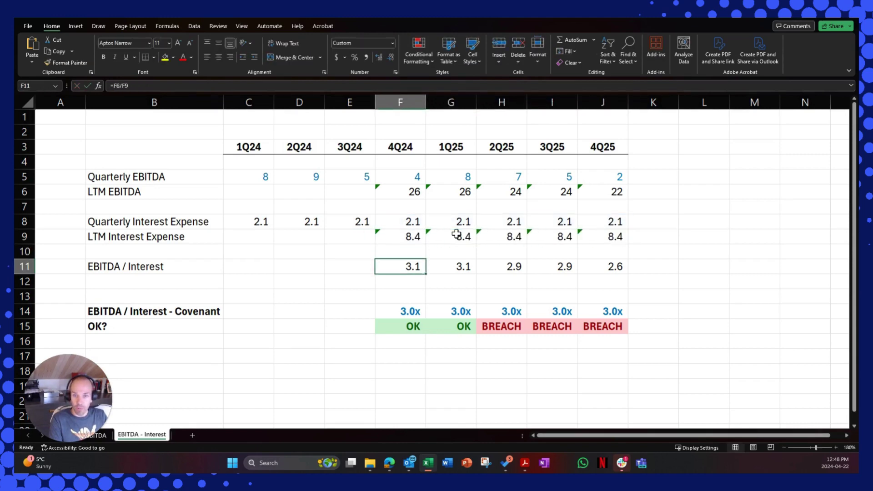
{"action": "key", "text": "F2"}
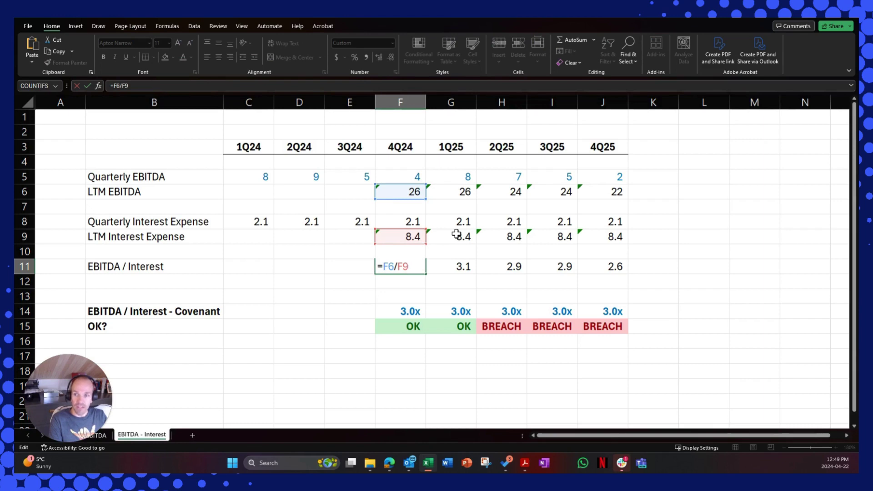
{"action": "key", "text": "Escape"}
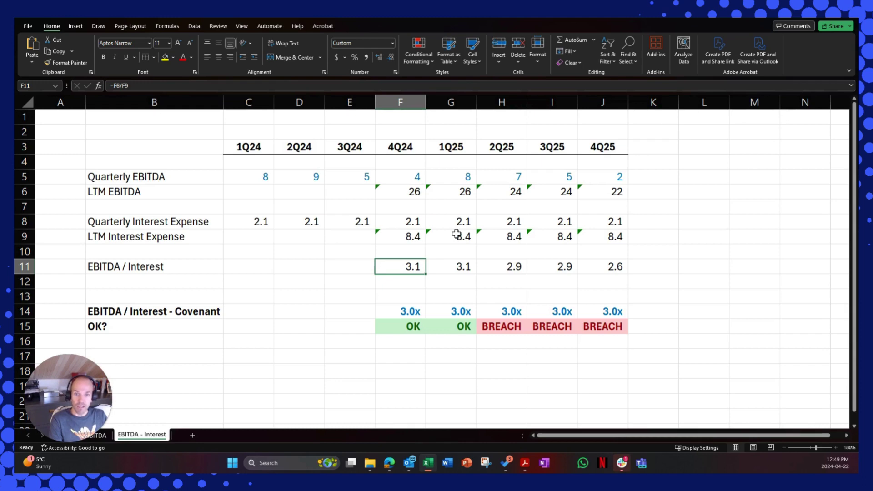
Compare the trend in LTM EBITDA with the EBITDA / Interest ratio from 4Q24 to 4Q25.
{"action": "key", "text": "Right"}
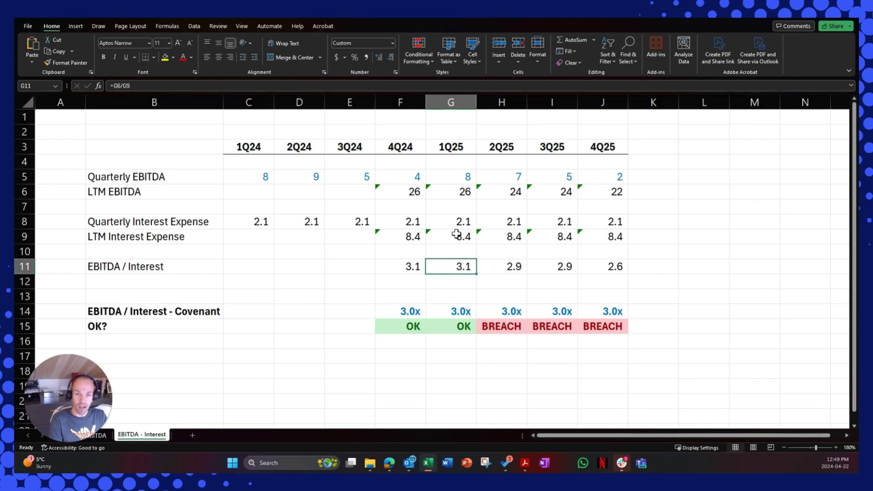
{"action": "key", "text": "Up"}
{"action": "key", "text": "Up"}
{"action": "key", "text": "Up"}
{"action": "key", "text": "Up"}
{"action": "key", "text": "Up"}
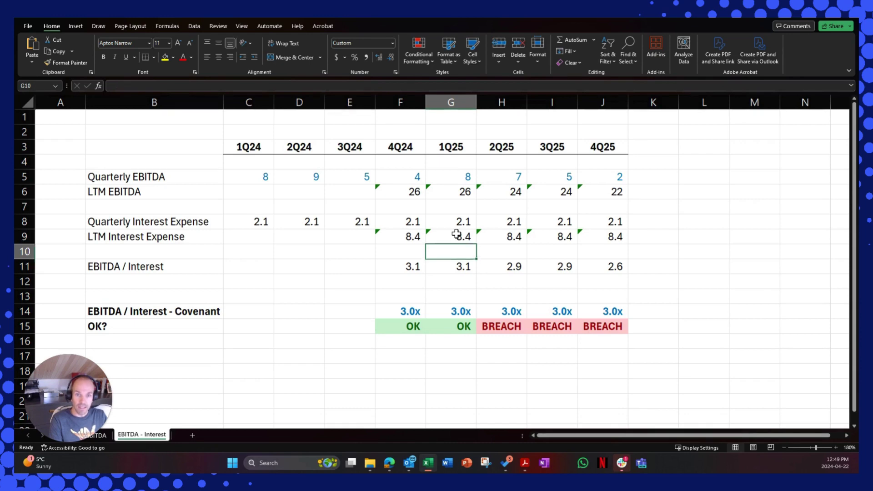
{"action": "key", "text": "Left"}
{"action": "key", "text": "Right"}
{"action": "key", "text": "Right"}
{"action": "key", "text": "Right"}
{"action": "key", "text": "Right"}
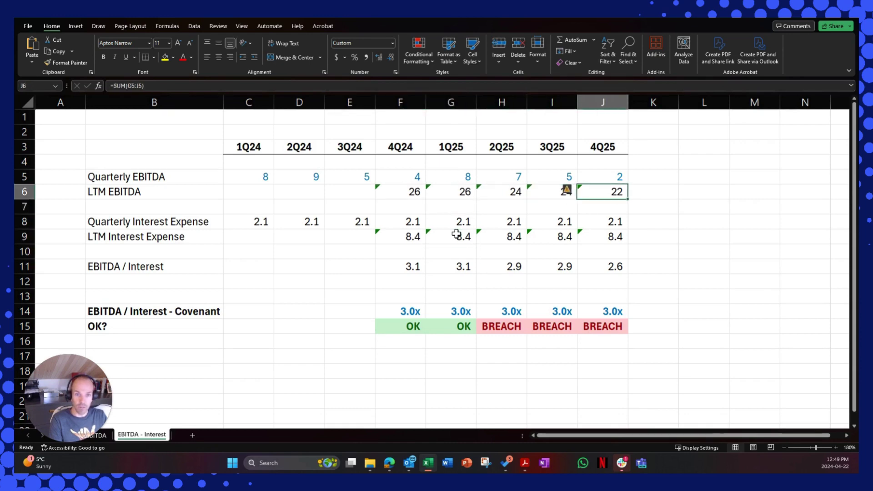
{"action": "key", "text": "Down"}
{"action": "key", "text": "Down"}
{"action": "key", "text": "Down"}
{"action": "key", "text": "Down"}
{"action": "key", "text": "Down"}
{"action": "key", "text": "Left"}
{"action": "key", "text": "Left"}
{"action": "key", "text": "Left"}
{"action": "key", "text": "Left"}
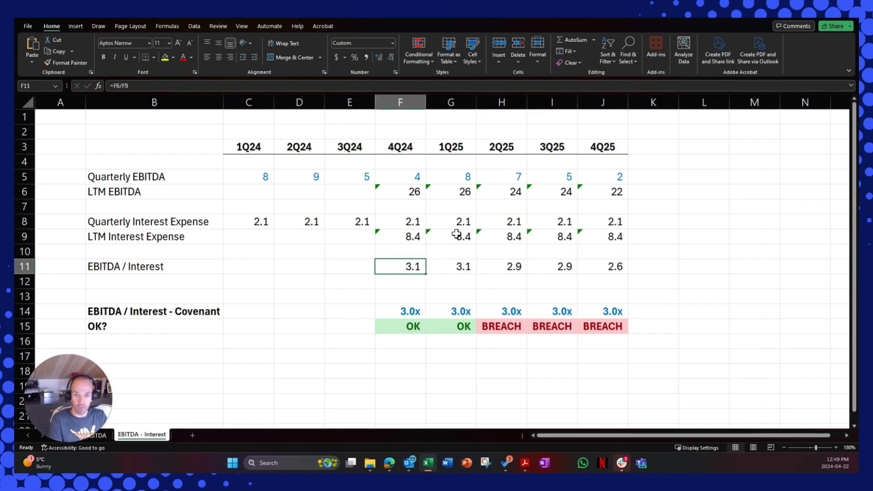
Check the EBITDA / Interest ratios in row 11 through 4Q25 against the covenant level in row 14.
{"action": "key", "text": "Right"}
{"action": "key", "text": "Left"}
{"action": "key", "text": "Right"}
{"action": "key", "text": "Down"}
{"action": "key", "text": "Down"}
{"action": "key", "text": "Down"}
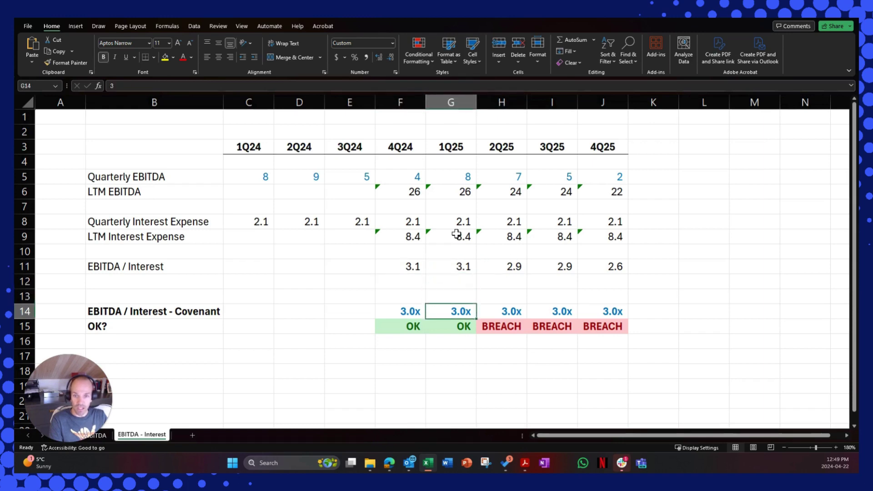
{"action": "key", "text": "Left"}
{"action": "key", "text": "Up"}
{"action": "key", "text": "Up"}
{"action": "key", "text": "Up"}
{"action": "key", "text": "Right"}
{"action": "key", "text": "Right"}
{"action": "key", "text": "Right"}
{"action": "key", "text": "Right"}
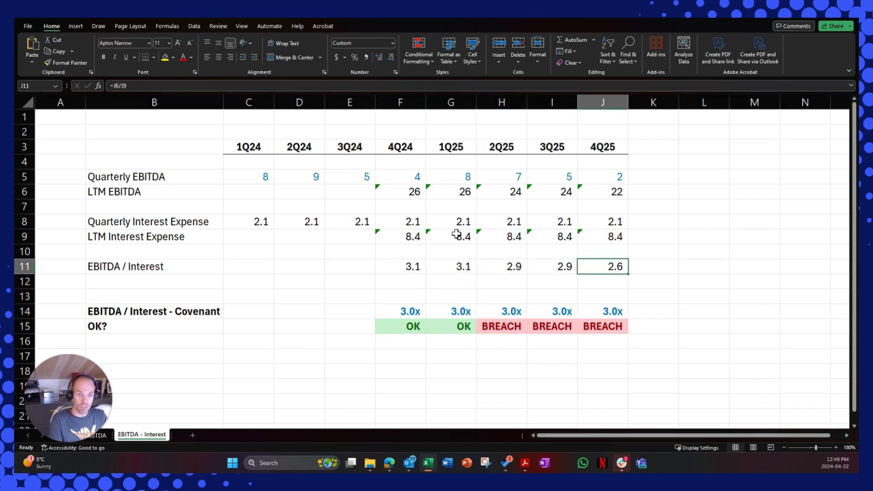
Review the EBITDA / Interest covenant thresholds in row 14 for every quarter from 4Q24 to 4Q25.
{"action": "key", "text": "Down"}
{"action": "key", "text": "Down"}
{"action": "key", "text": "Down"}
{"action": "key", "text": "Left"}
{"action": "key", "text": "Left"}
{"action": "key", "text": "Left"}
{"action": "key", "text": "Left"}
{"action": "key", "text": "Left"}
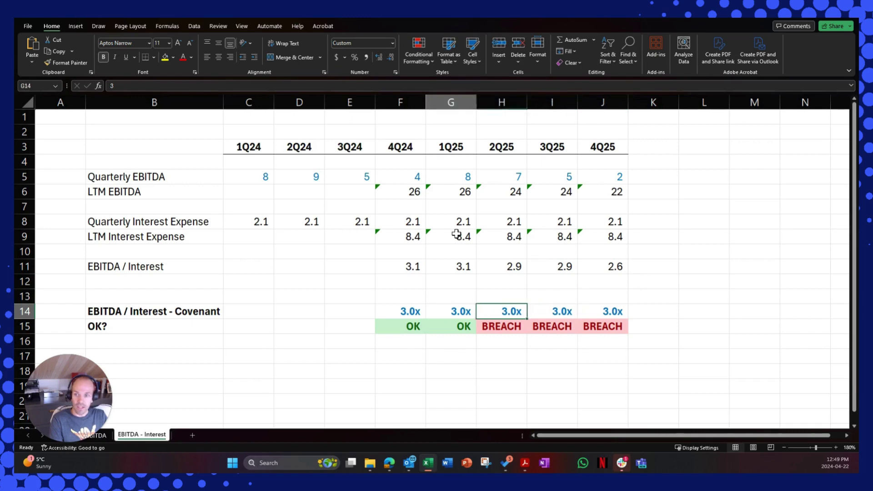
{"action": "key", "text": "Right"}
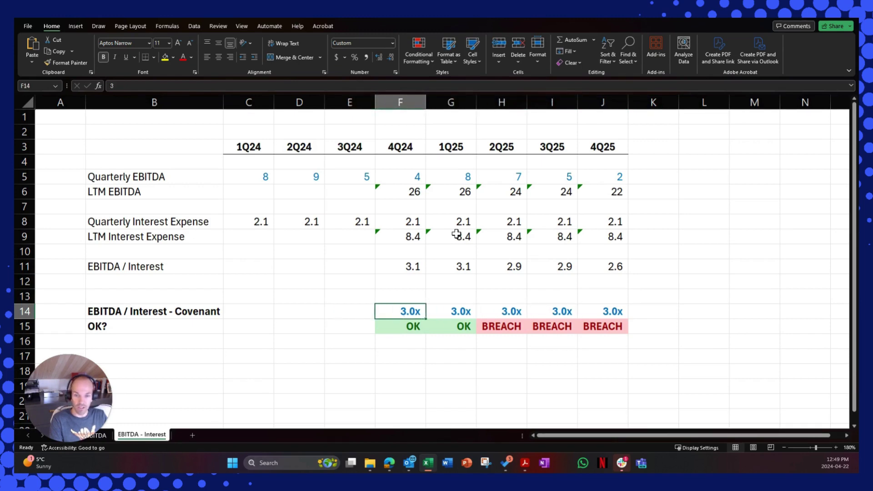
{"action": "key", "text": "Right"}
{"action": "key", "text": "Right"}
{"action": "key", "text": "Right"}
{"action": "key", "text": "Right"}
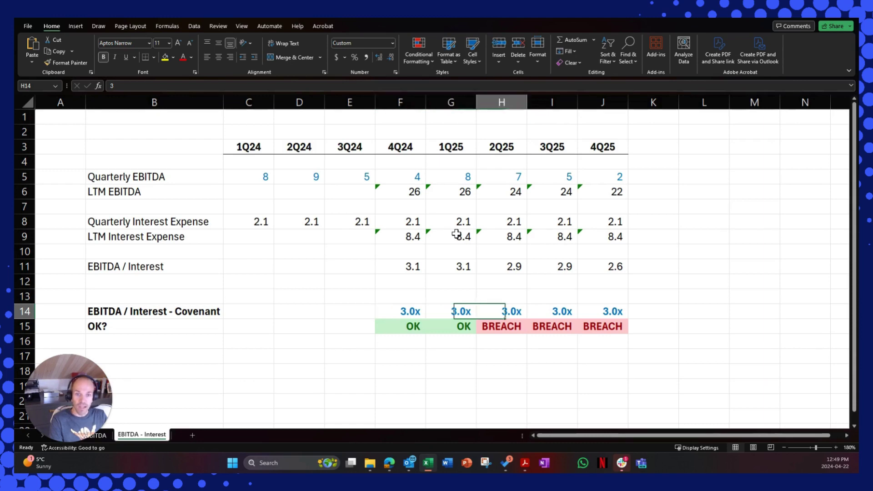
{"action": "key", "text": "Left"}
{"action": "key", "text": "Left"}
{"action": "key", "text": "Left"}
{"action": "key", "text": "Left"}
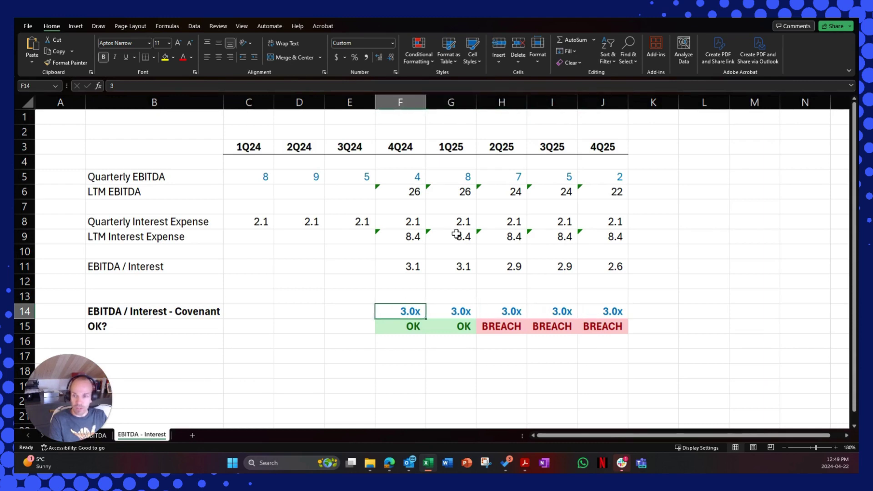
Examine the 4Q24 covenant test formula in F15 that compares the ratio with the covenant.
{"action": "key", "text": "Down"}
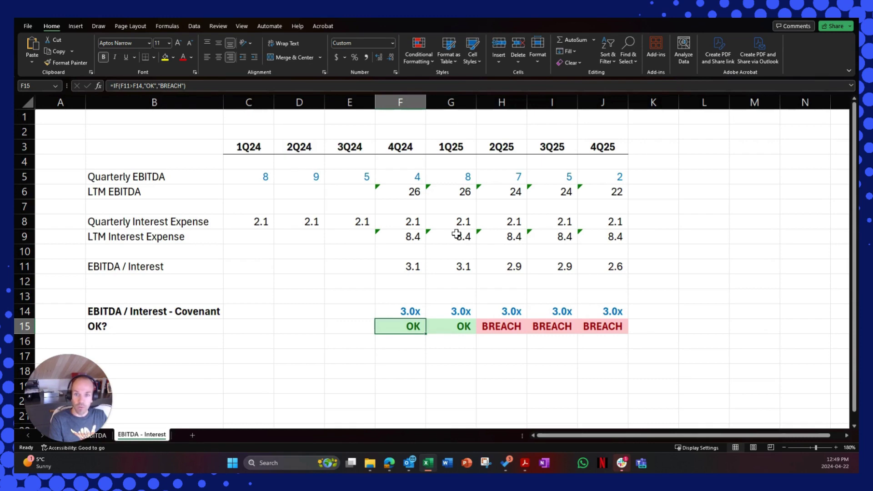
{"action": "key", "text": "F2"}
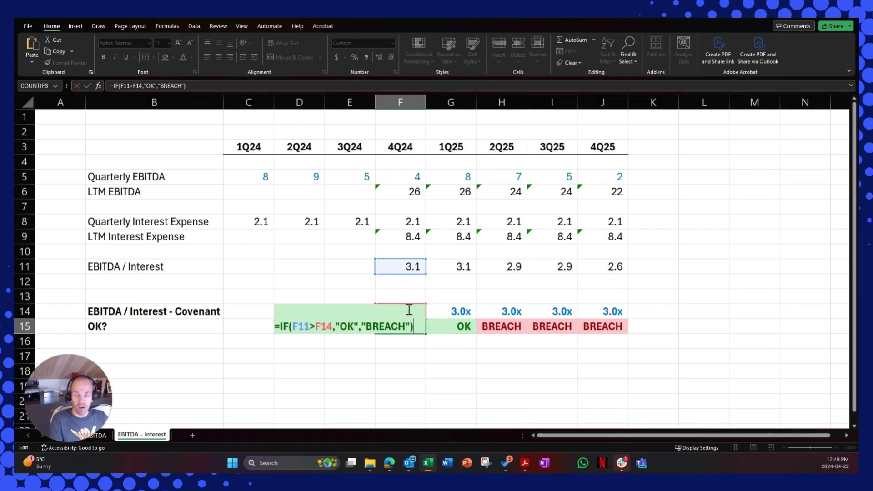
{"action": "key", "text": "ctrl+Return"}
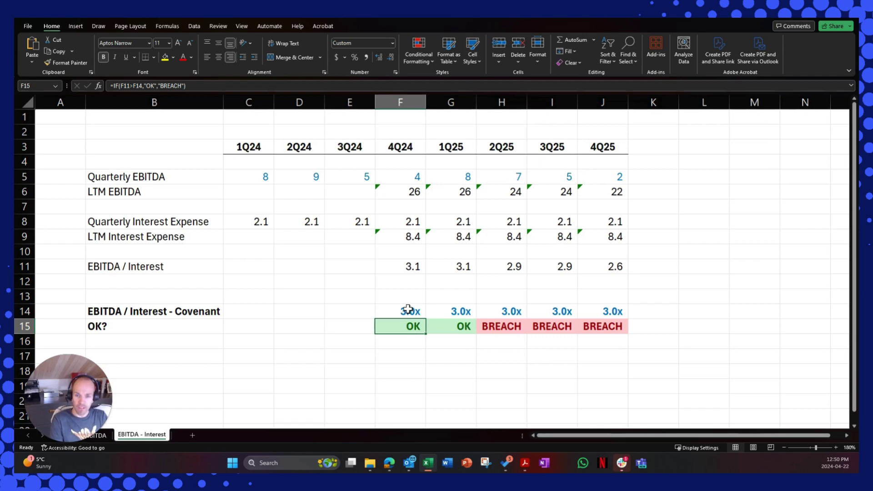
{"action": "key", "text": "Right"}
{"action": "key", "text": "Left"}
{"action": "key", "text": "F2"}
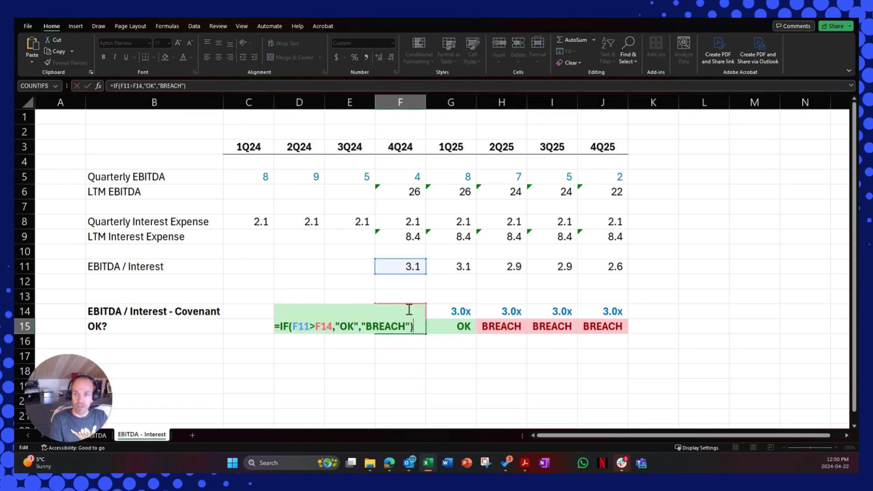
Examine the 2Q25 covenant test formula in H15 that compares the ratio with the covenant.
{"action": "key", "text": "Escape"}
{"action": "key", "text": "Right"}
{"action": "key", "text": "Right"}
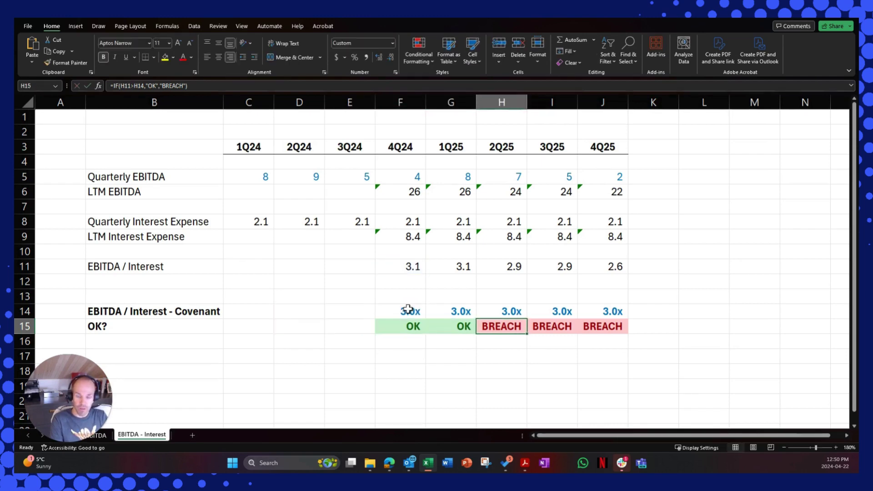
{"action": "key", "text": "F2"}
{"action": "key", "text": "Escape"}
Create an Equal To conditional formatting rule for the test results in F15:J15 that matches the text OK.
{"action": "key", "text": "Left"}
{"action": "key", "text": "Left"}
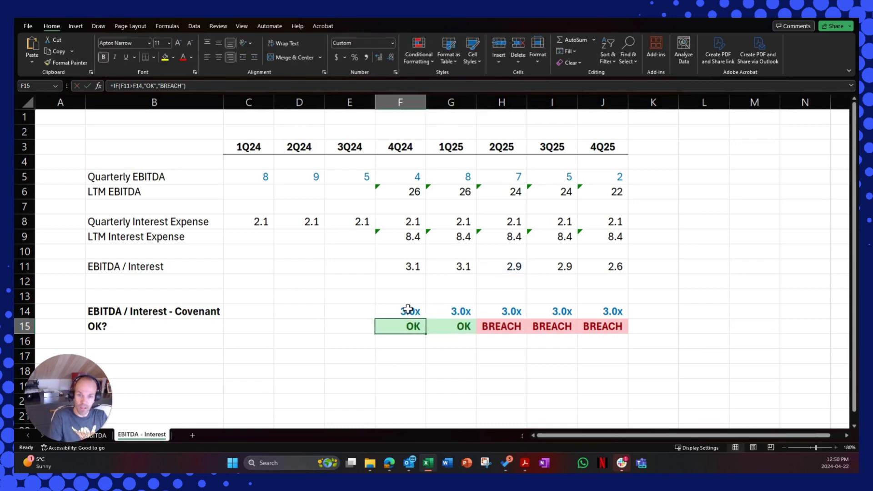
{"action": "key", "text": "ctrl+shift+Right"}
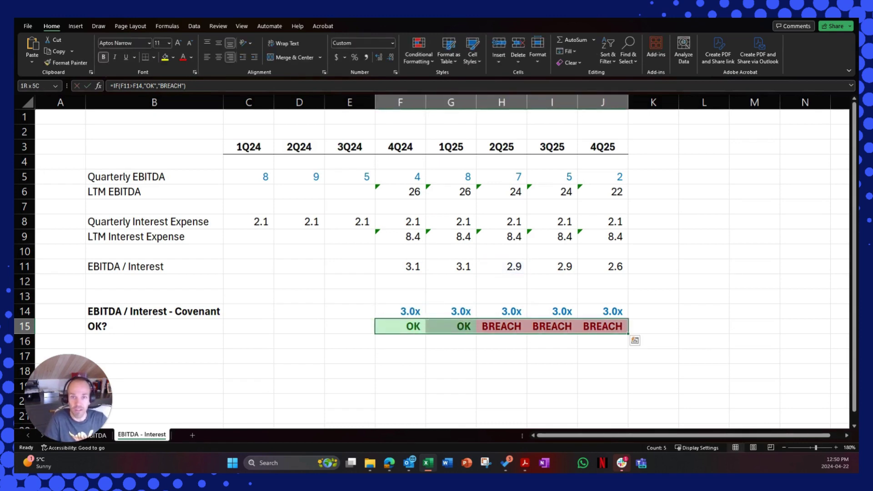
{"action": "left_click", "coordinate": [421, 56]}
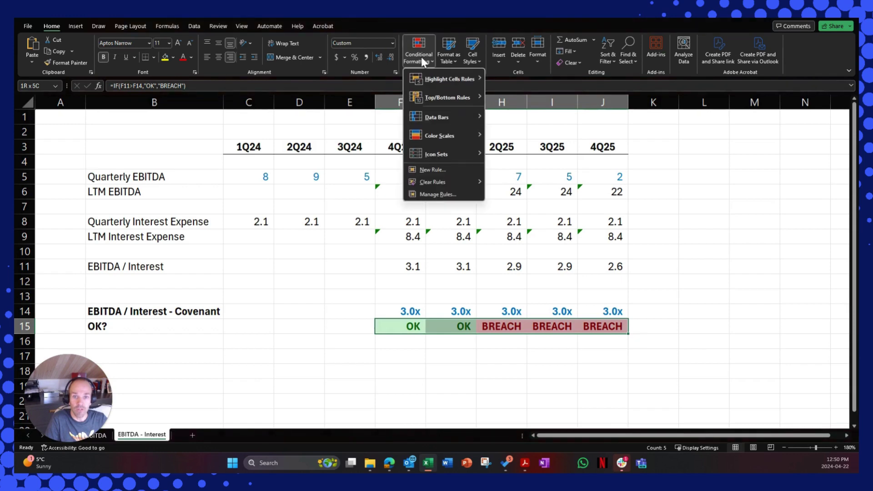
{"action": "mouse_move", "coordinate": [442, 80]}
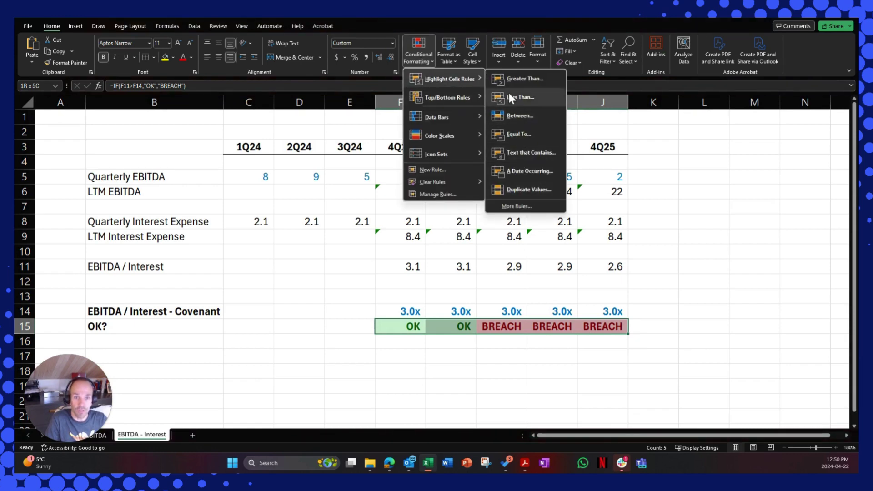
{"action": "left_click", "coordinate": [515, 141]}
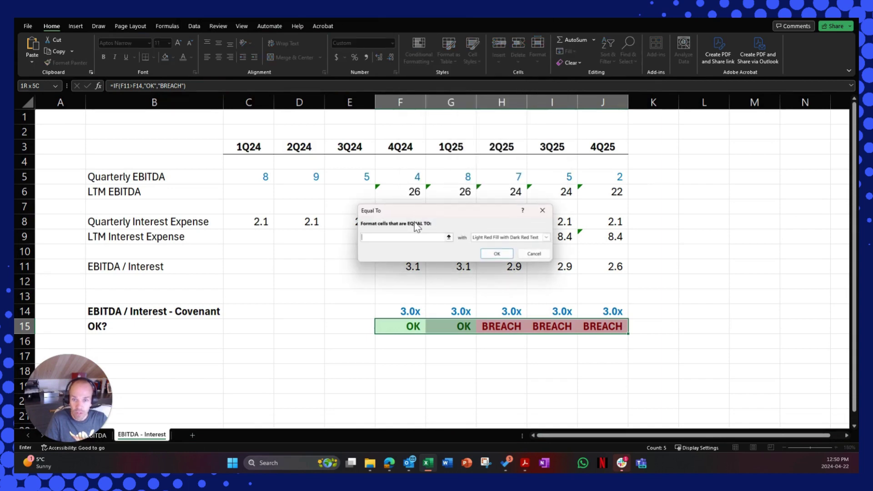
{"action": "type", "text": "OK"}
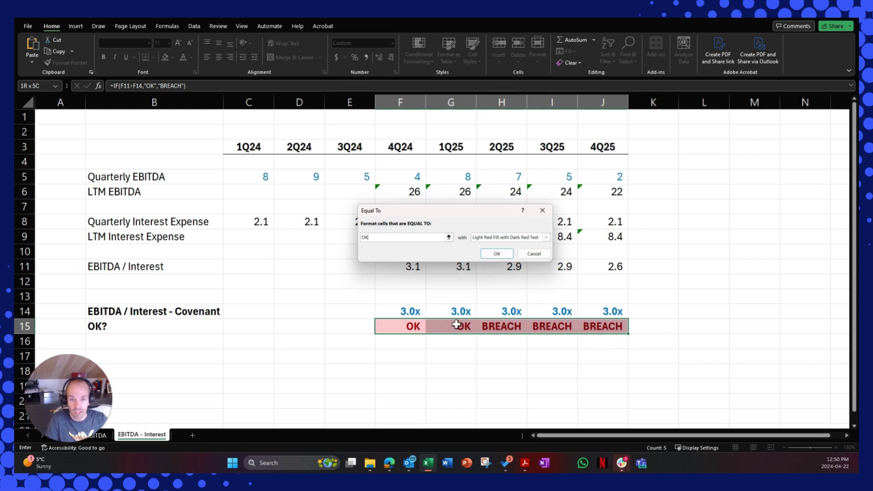
Format the cells matching OK with Green Fill with Dark Green Text and apply the rule.
{"action": "left_click", "coordinate": [492, 237]}
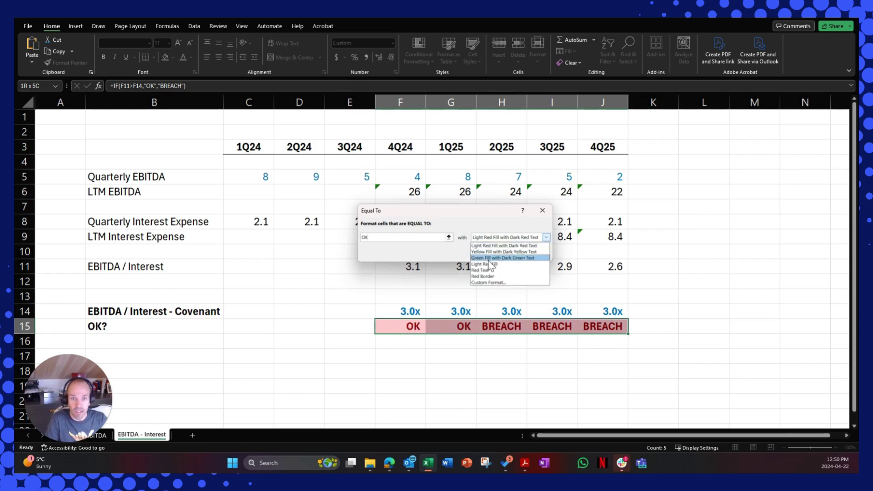
{"action": "left_click", "coordinate": [489, 258]}
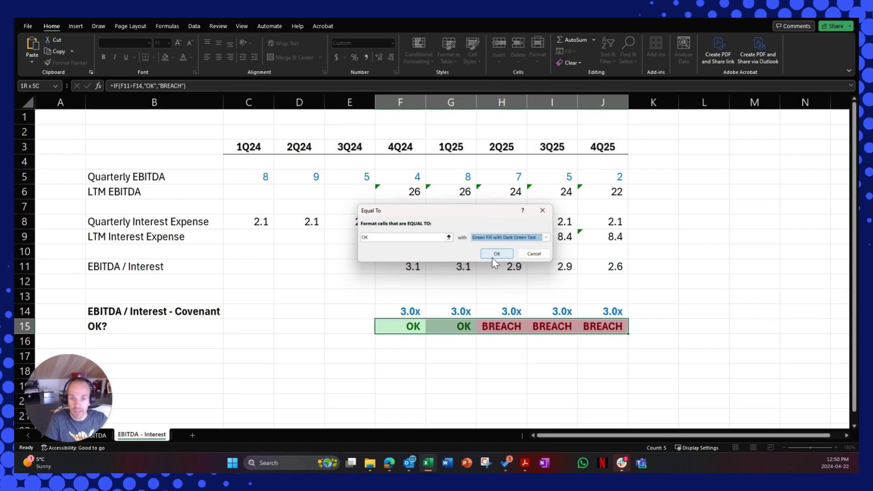
{"action": "left_click", "coordinate": [546, 237]}
{"action": "left_click", "coordinate": [487, 252]}
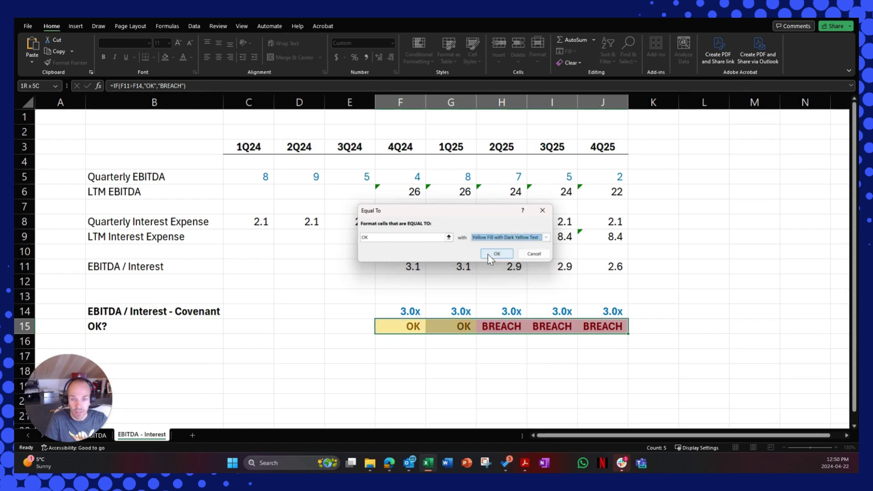
{"action": "left_click", "coordinate": [487, 237]}
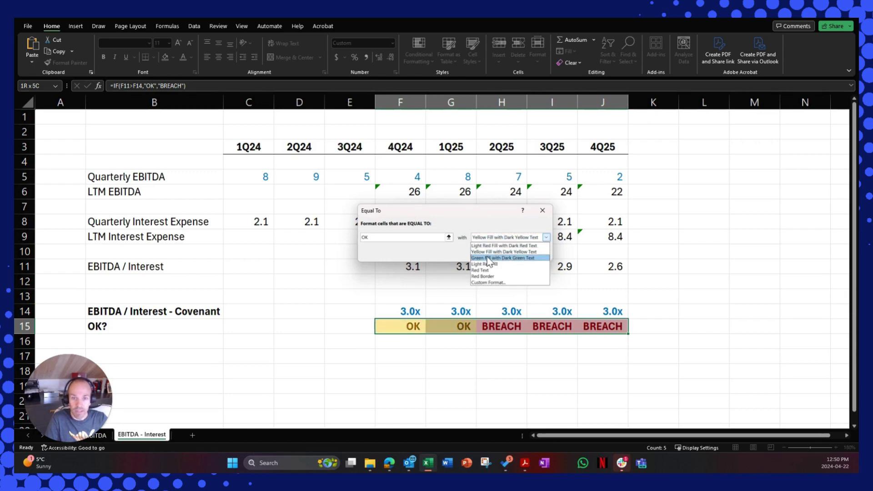
{"action": "left_click", "coordinate": [488, 257]}
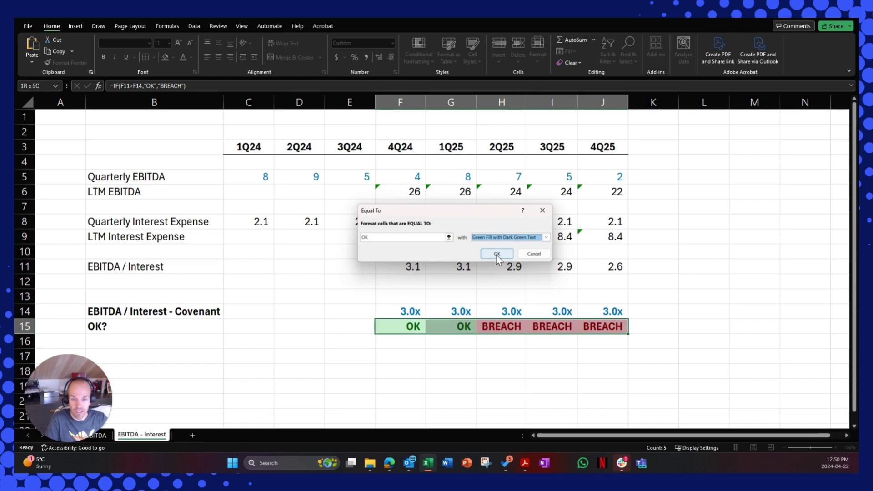
{"action": "left_click", "coordinate": [497, 254]}
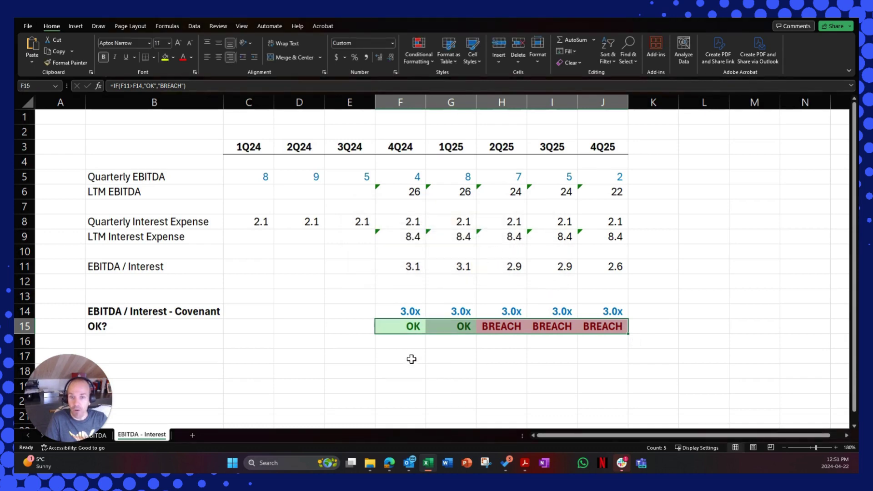